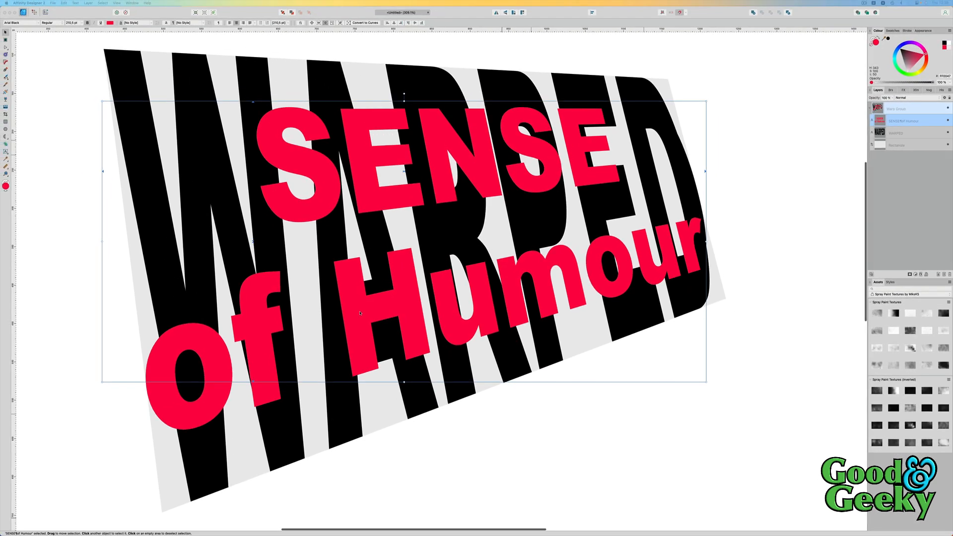
Step: Try repositioning and narrowing the red SENSE of Humour text inside the warp group
mouse_move(361, 313)
left_mouse_down()
mouse_move(692, 297)
mouse_move(223, 314)
mouse_move(64, 310)
mouse_move(365, 311)
mouse_move(383, 532)
mouse_move(363, 214)
mouse_move(363, 304)
left_mouse_up()
left_click_drag(707, 219, 483, 234)
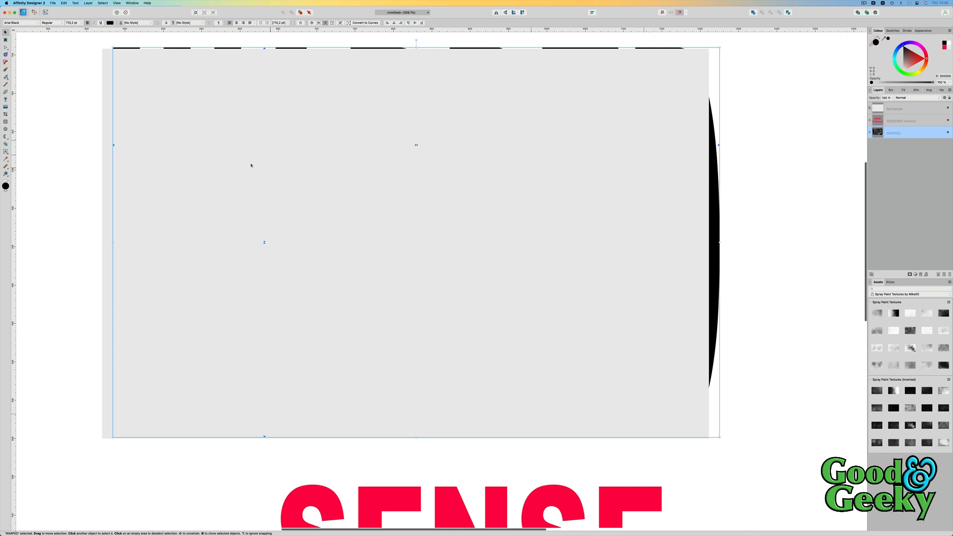
Step: Apply a Perspective warp group to the grey rectangle
left_click(903, 111)
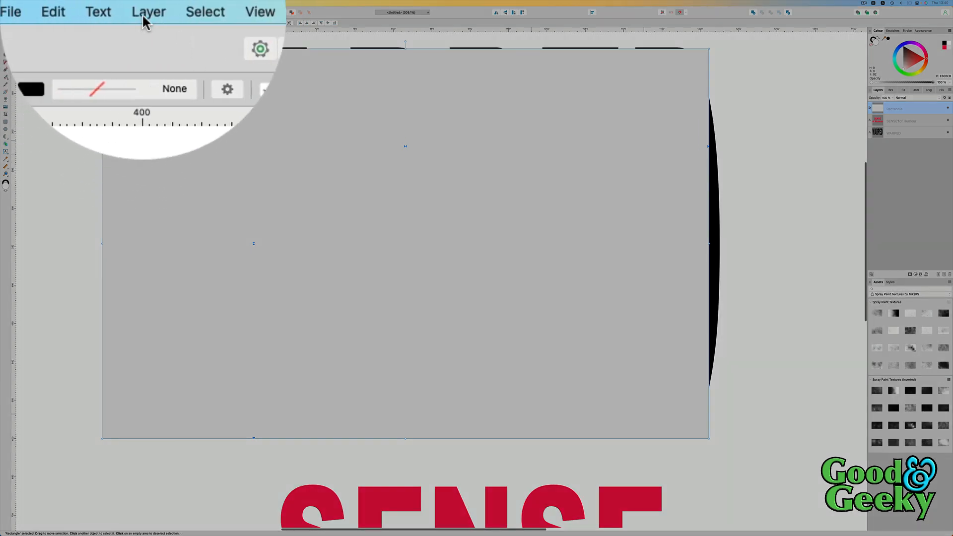
left_click(142, 13)
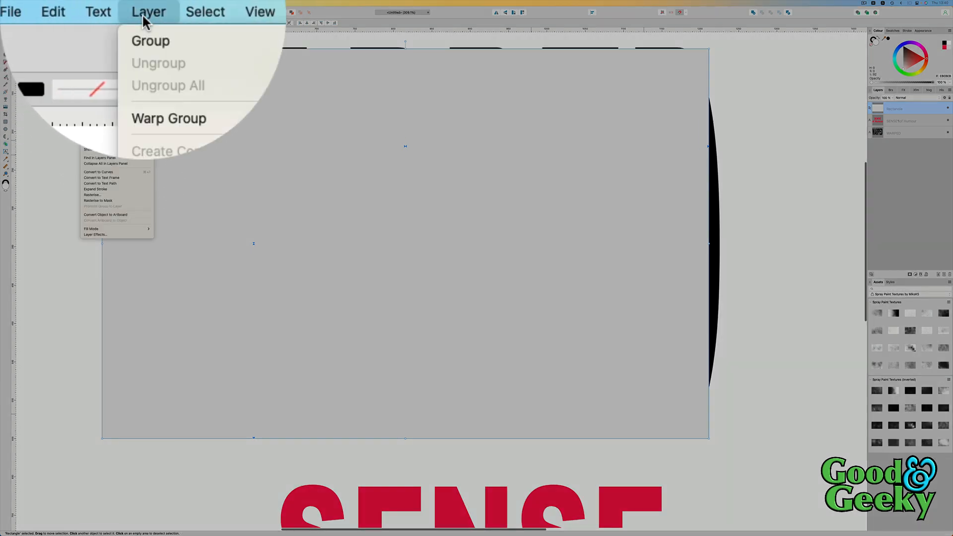
mouse_move(152, 118)
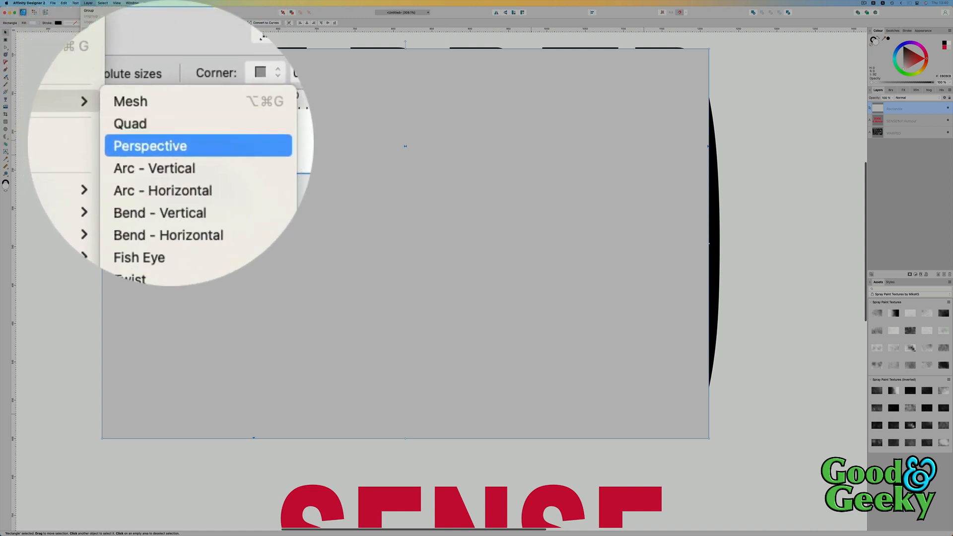
left_click(197, 51)
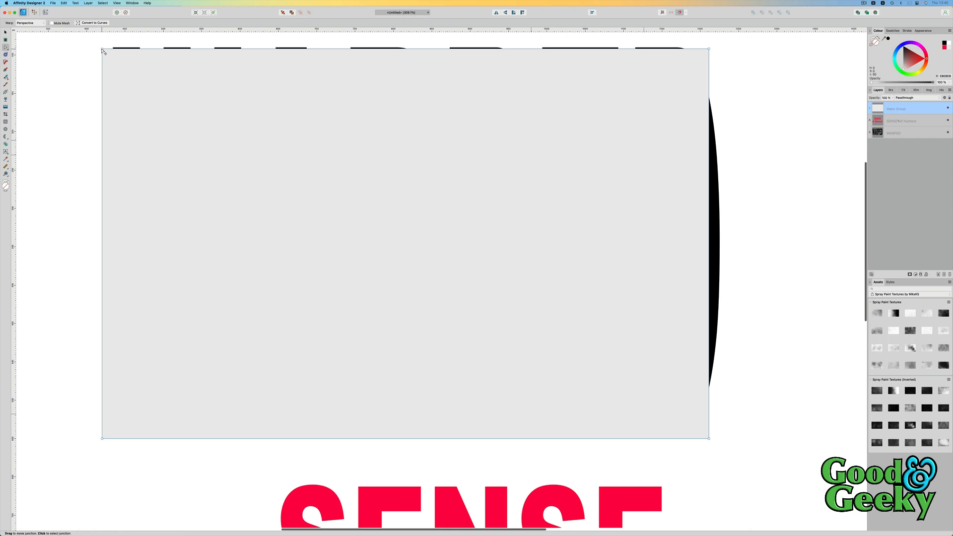
Step: Reshape the grey rectangle's four perspective corners so it is taller at its left end and narrows towards its right end
left_click_drag(102, 50, 122, 74)
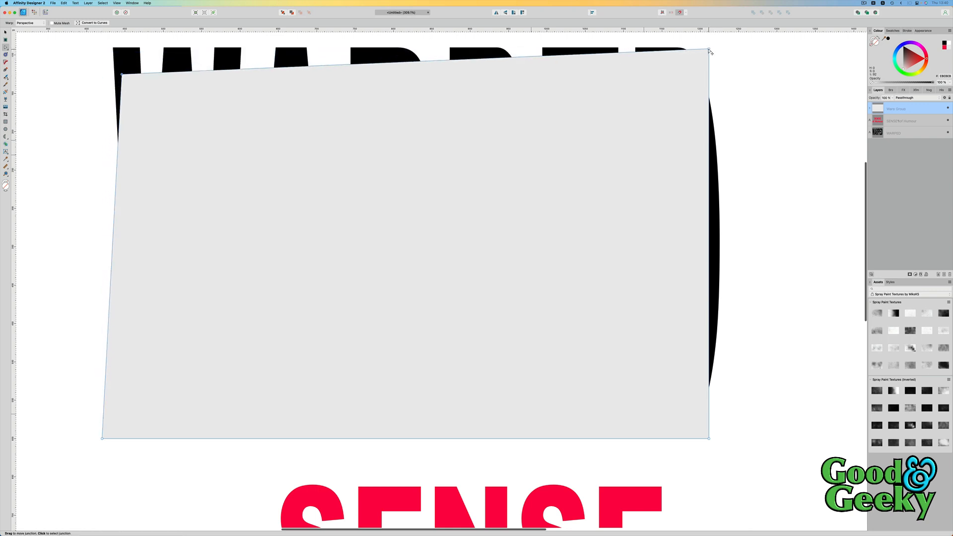
left_click_drag(709, 51, 679, 122)
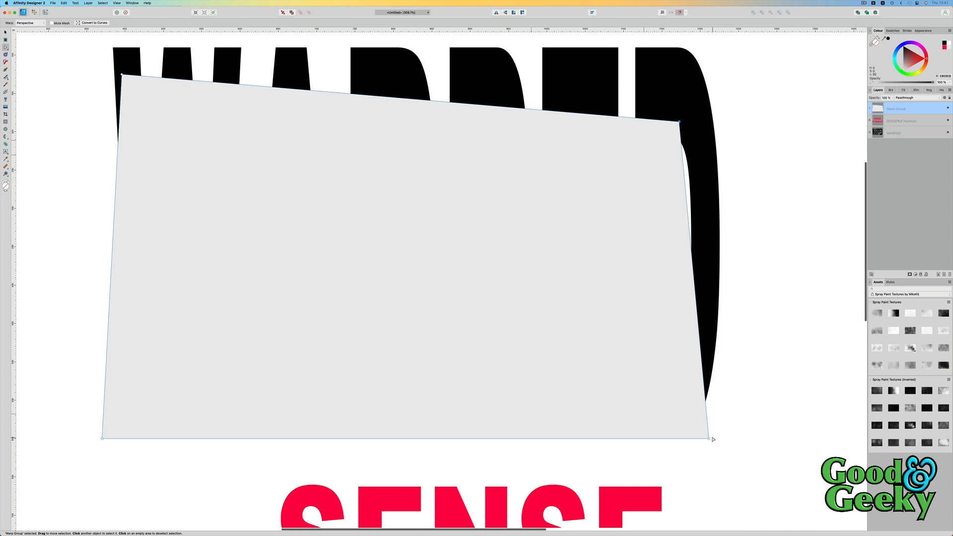
left_click_drag(710, 439, 704, 319)
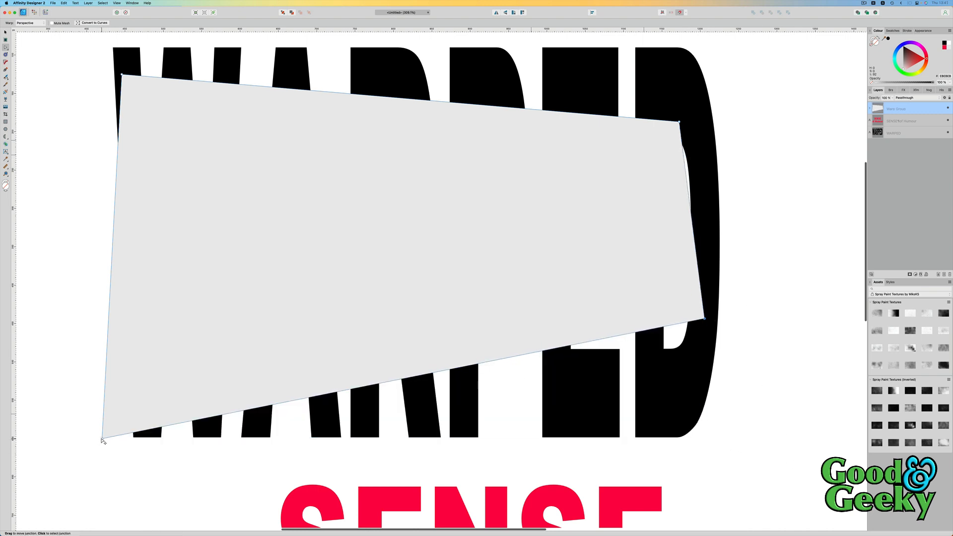
left_click_drag(103, 441, 219, 436)
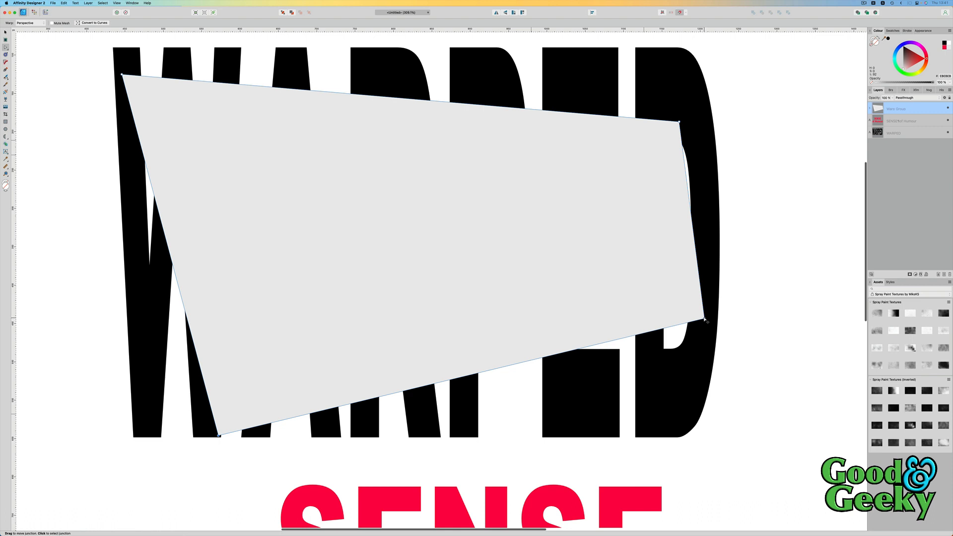
left_click_drag(705, 320, 706, 300)
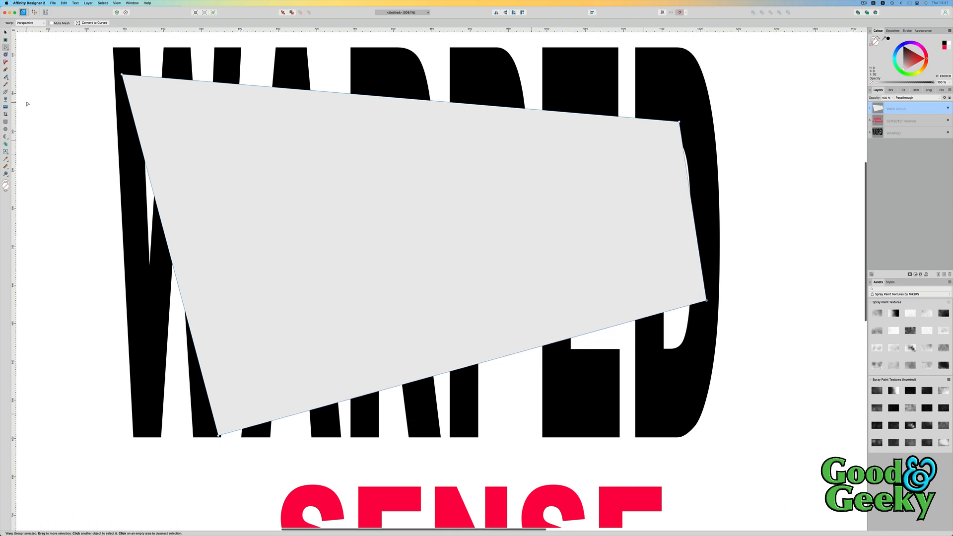
Step: Move the WARPED text layer into the rectangle's Warp Group so it takes on the perspective
key("v")
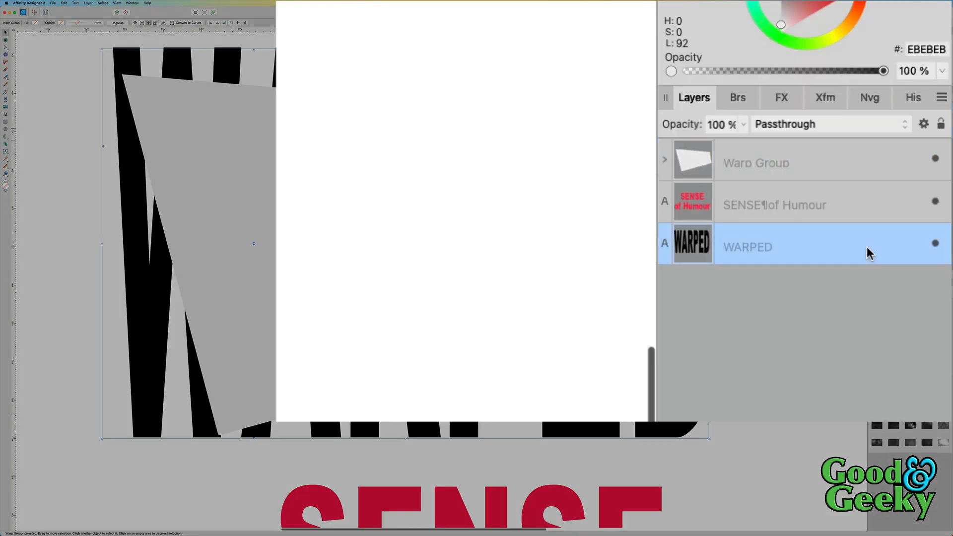
left_click(842, 260)
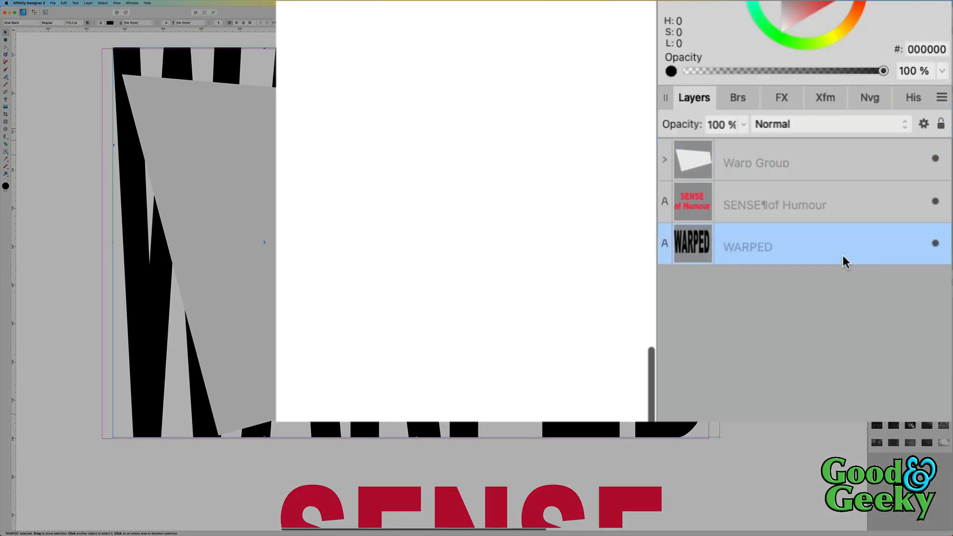
left_click_drag(853, 252, 912, 111)
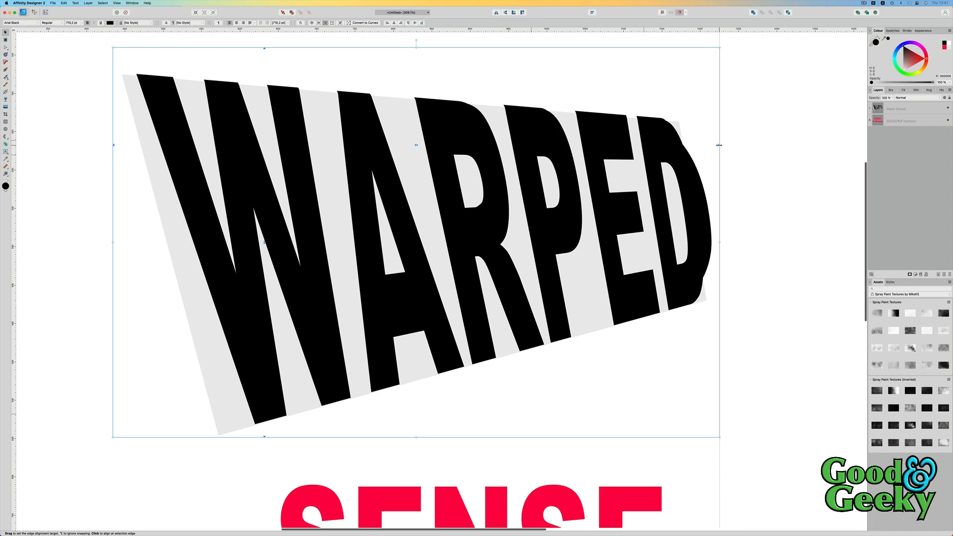
Step: Reposition the WARPED text and adjust its edges to fit within the grey perspective shape
left_click_drag(720, 147, 701, 148)
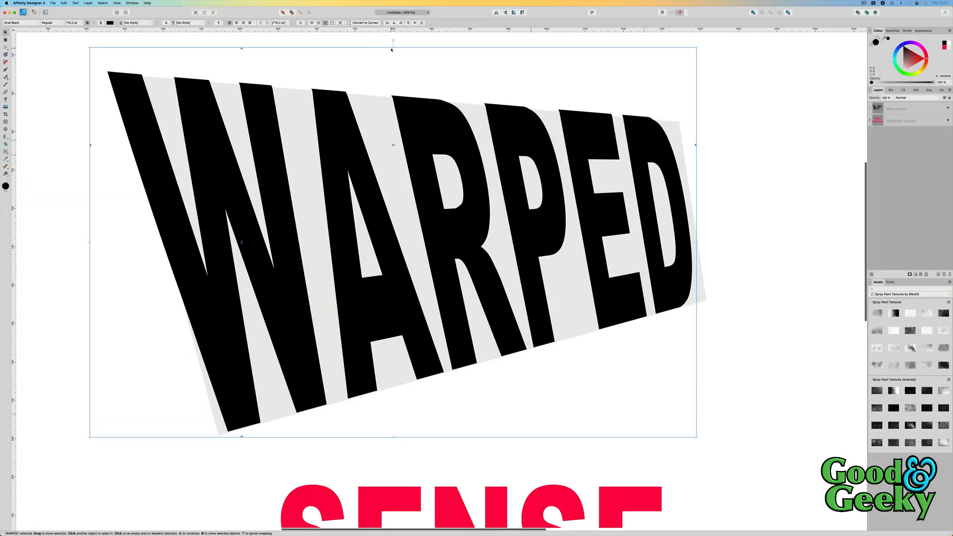
left_click_drag(394, 48, 392, 49)
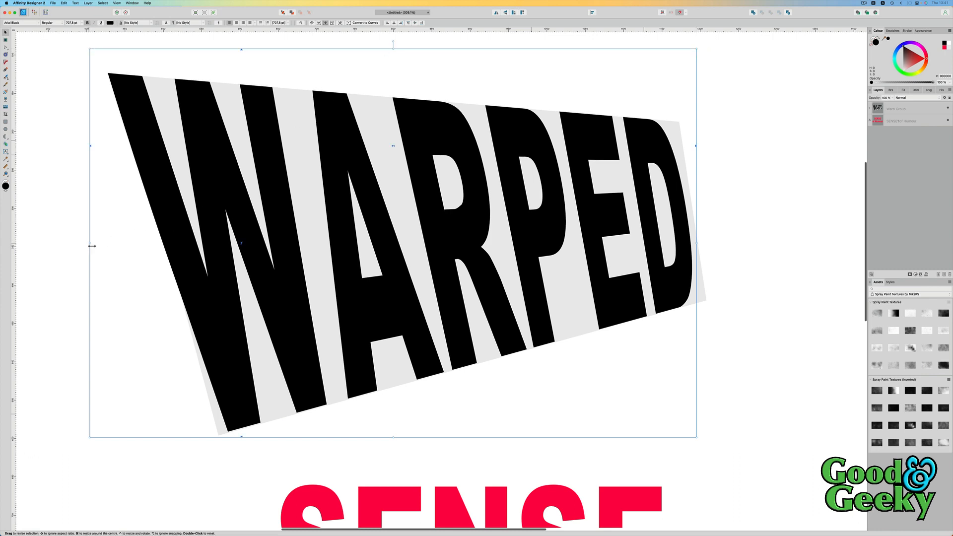
mouse_move(90, 243)
left_mouse_down()
mouse_move(110, 214)
mouse_move(123, 239)
mouse_move(104, 237)
left_mouse_up()
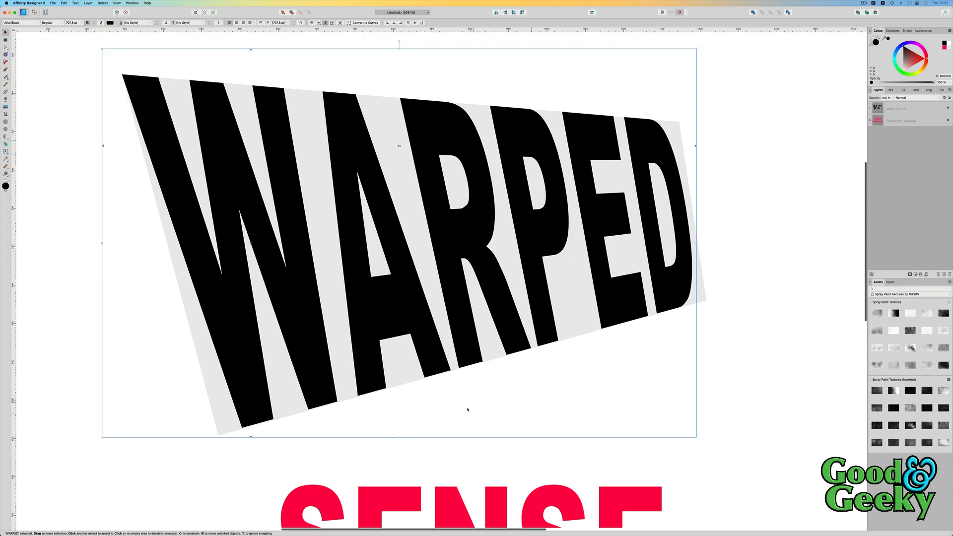
mouse_move(400, 438)
left_mouse_down()
mouse_move(400, 414)
mouse_move(400, 426)
left_mouse_up()
Step: Change the word Humour in the red text to uppercase HUMOUR
scroll(513, 399, "down", 4)
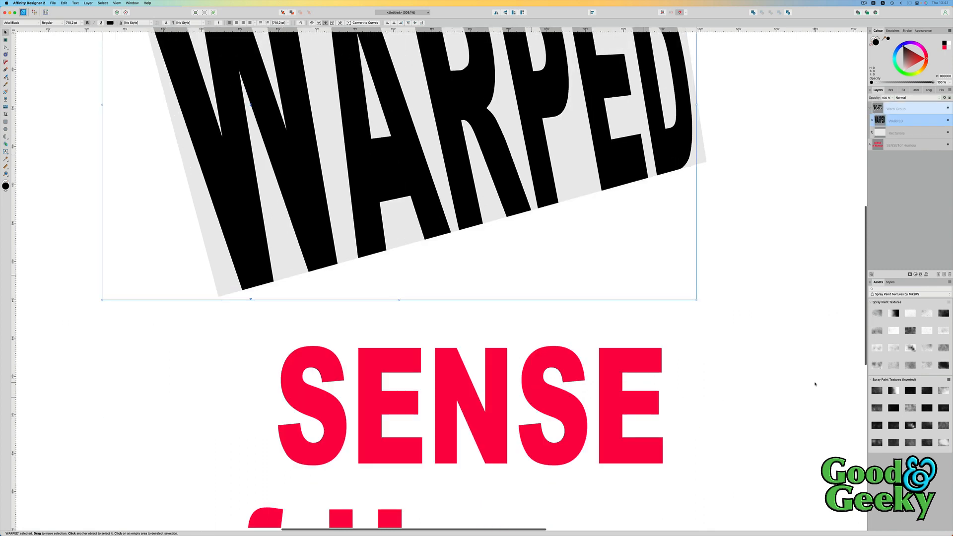
key("super+0")
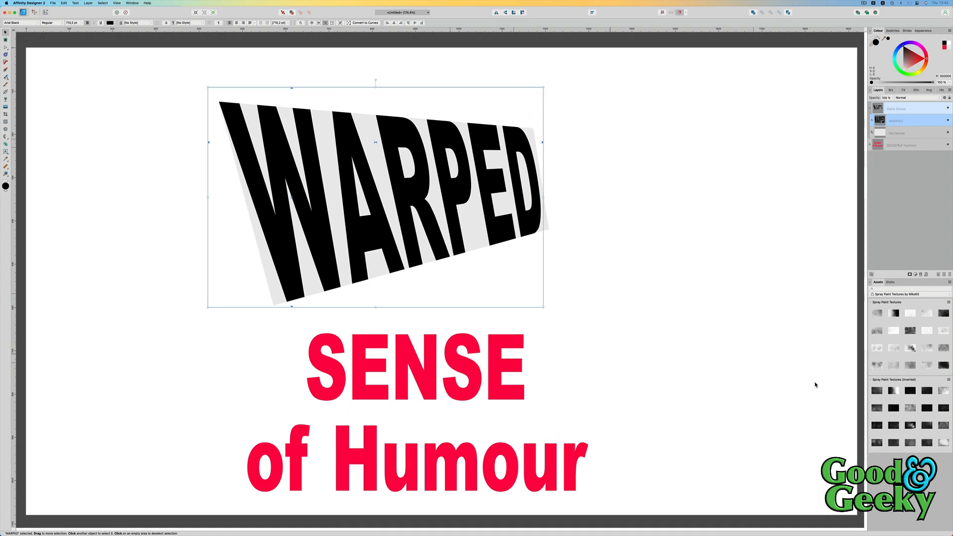
left_click(523, 463)
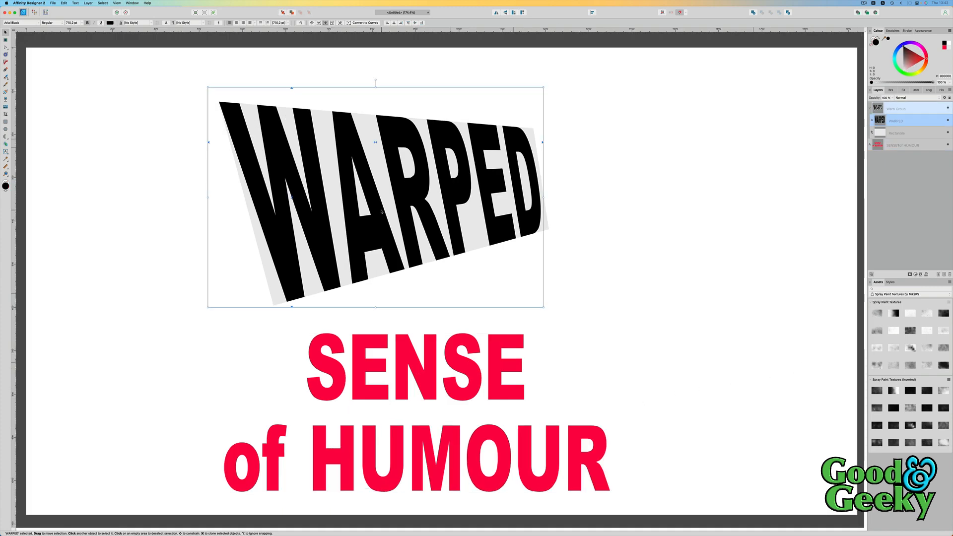
Step: Move the WARPED text out of the grey shape so it overlaps the page's right edge
left_click_drag(383, 212, 845, 245)
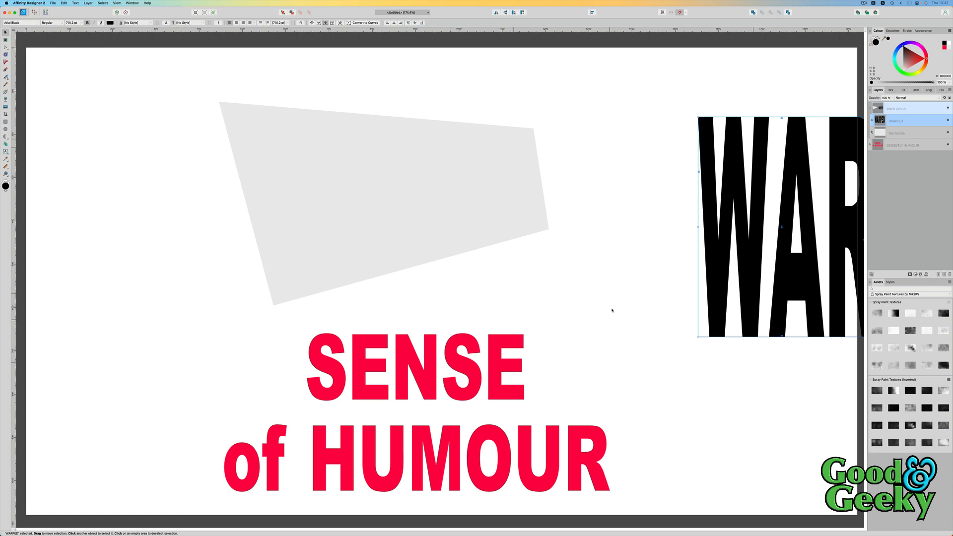
left_click_drag(812, 242, 773, 244)
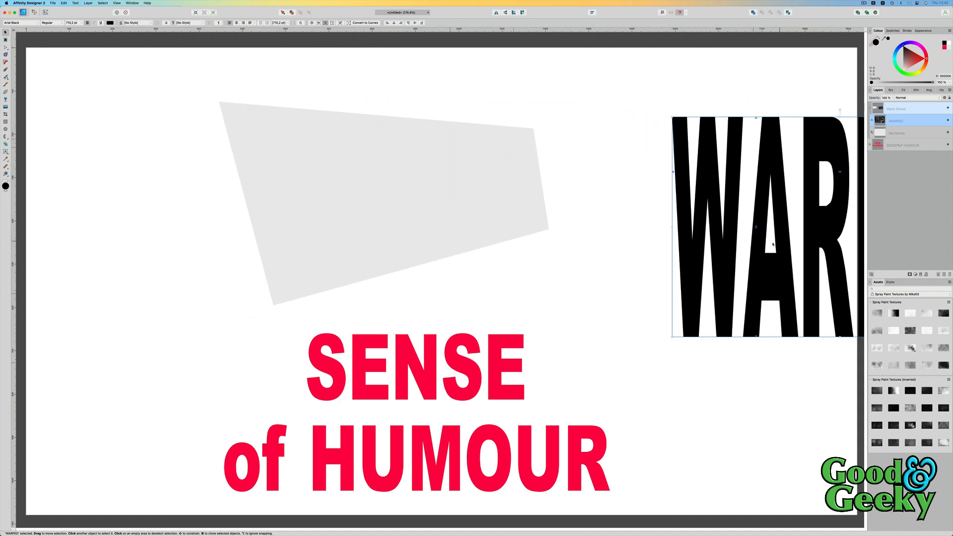
Step: Try shifting the grey rectangle and the WARPED text inside the warp group, and undo these moves
left_click(511, 171)
left_click_drag(511, 170, 357, 150)
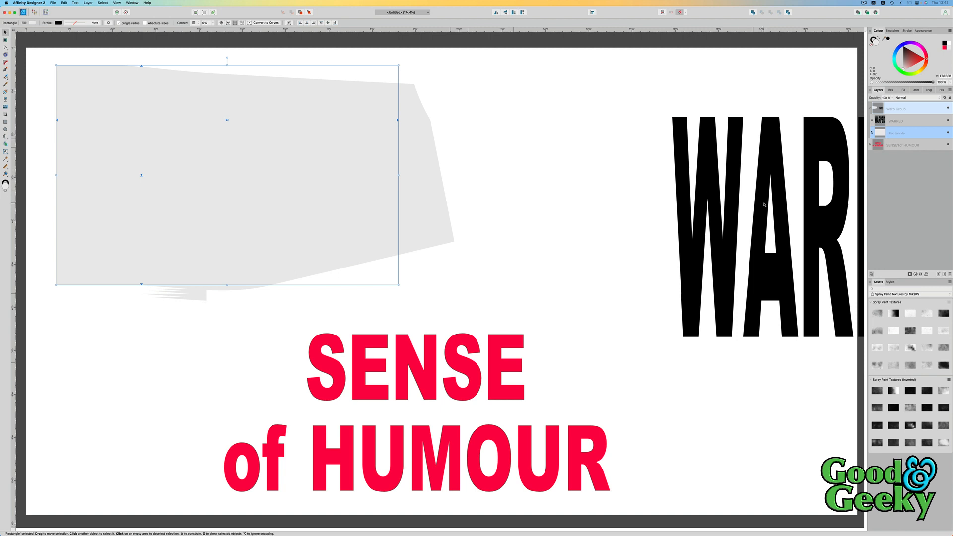
left_click_drag(765, 203, 738, 193)
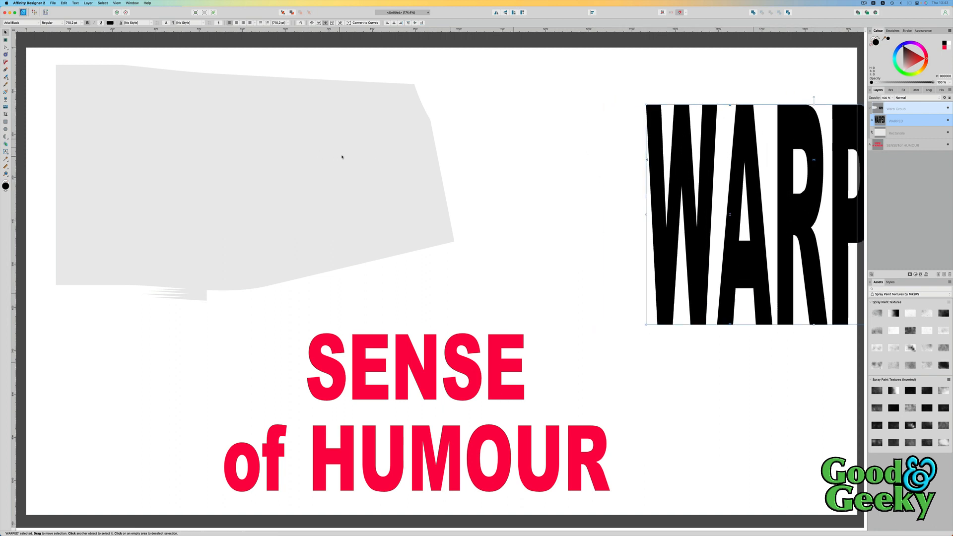
left_click(908, 133)
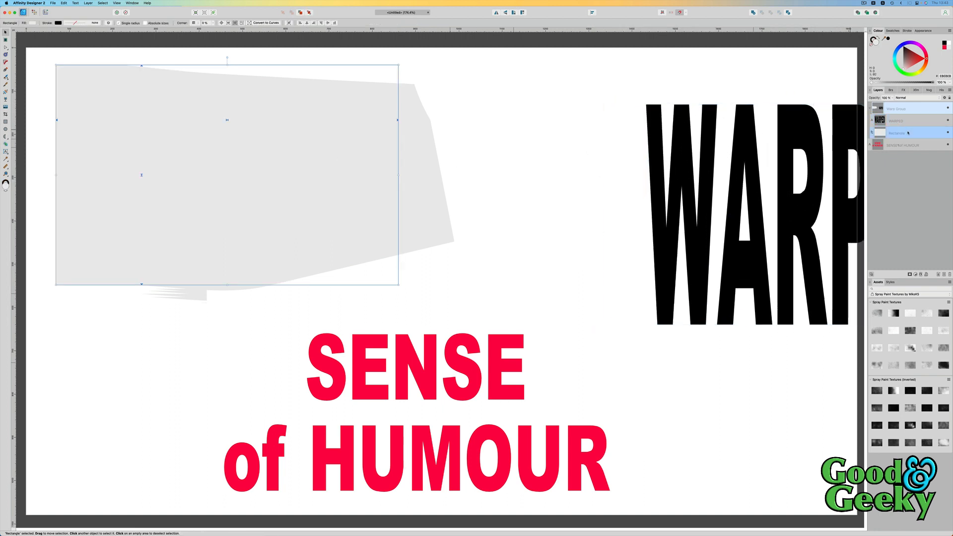
left_click_drag(357, 142, 420, 157)
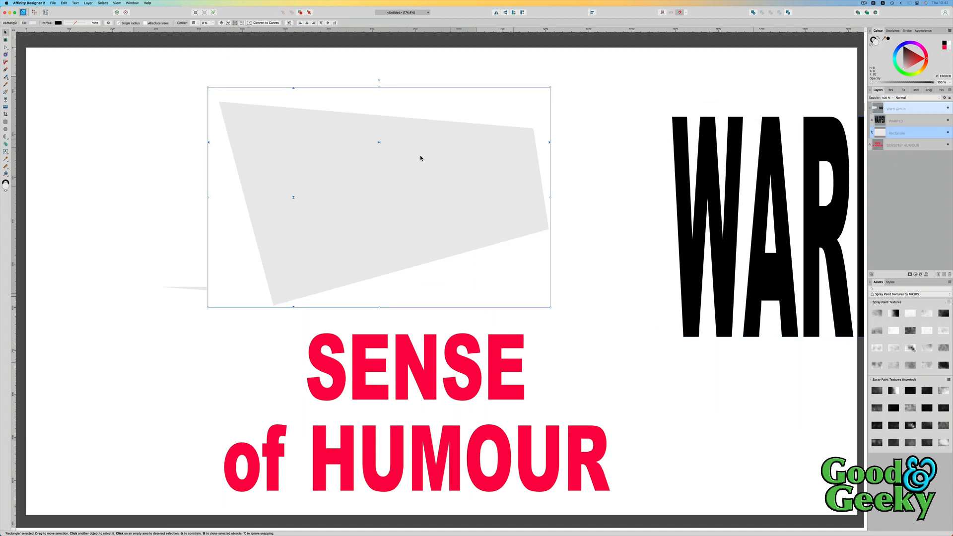
key("super+z")
left_click(420, 158)
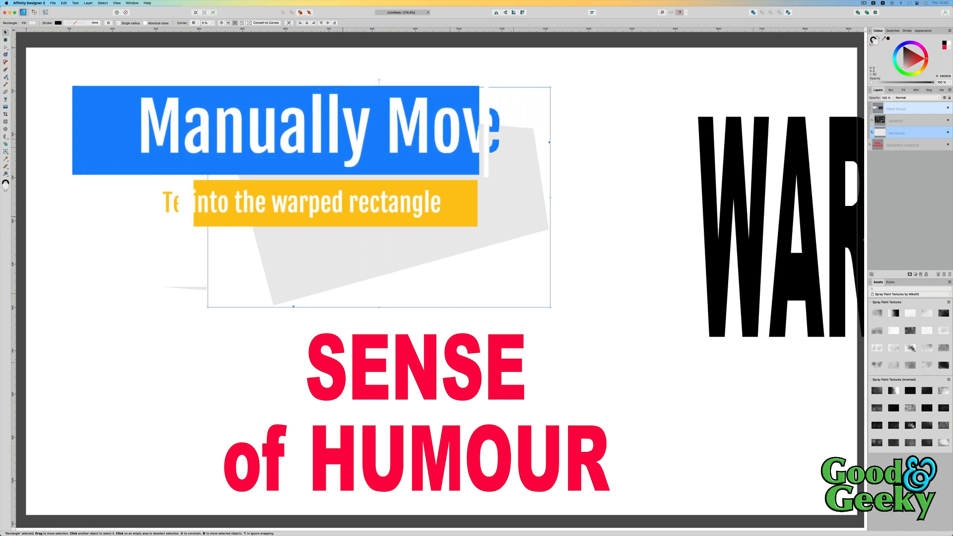
Step: Scale down the red SENSE of HUMOUR text and apply a Perspective warp group to it
left_click(469, 385)
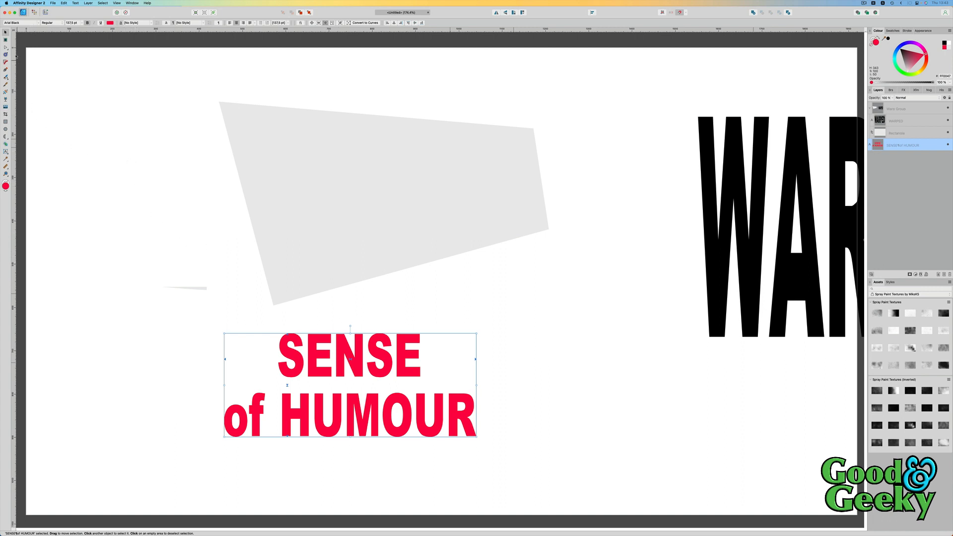
left_click(89, 3)
mouse_move(129, 31)
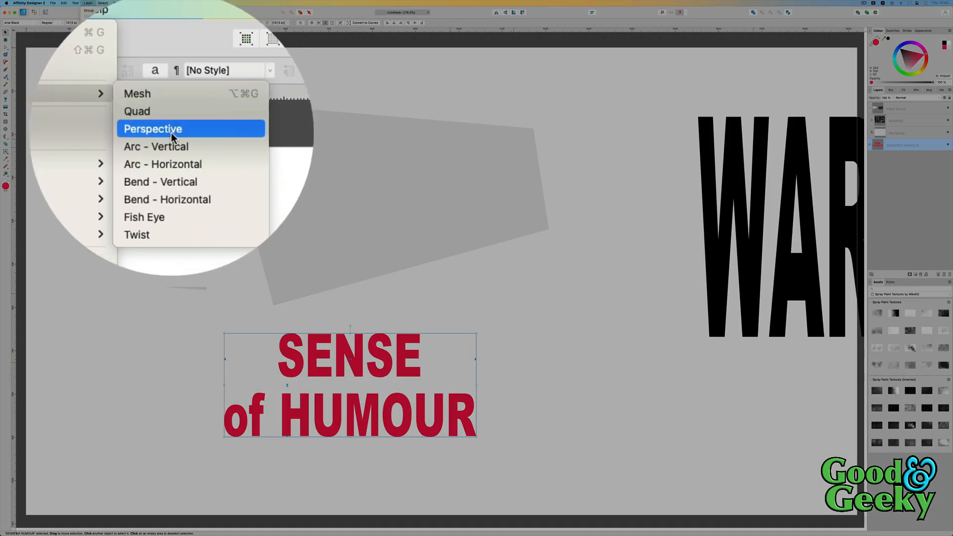
left_click(171, 43)
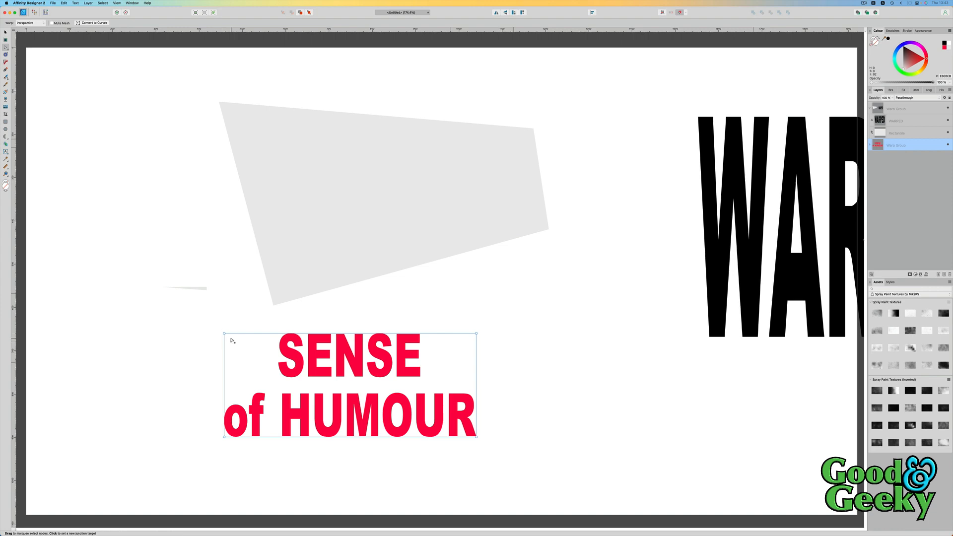
Step: Place the SENSE of HUMOUR text over the grey shape and add a new Perspective warp to the text layer
mouse_move(225, 337)
left_mouse_down()
mouse_move(298, 74)
mouse_move(225, 99)
mouse_move(221, 343)
mouse_move(249, 327)
mouse_move(240, 319)
mouse_move(224, 338)
left_mouse_up()
left_click_drag(223, 335, 225, 335)
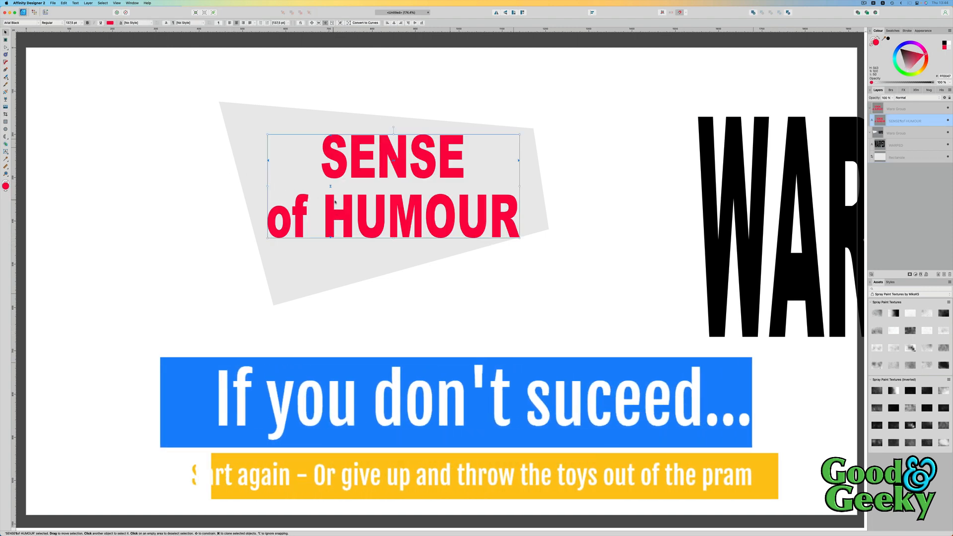
left_click(916, 274)
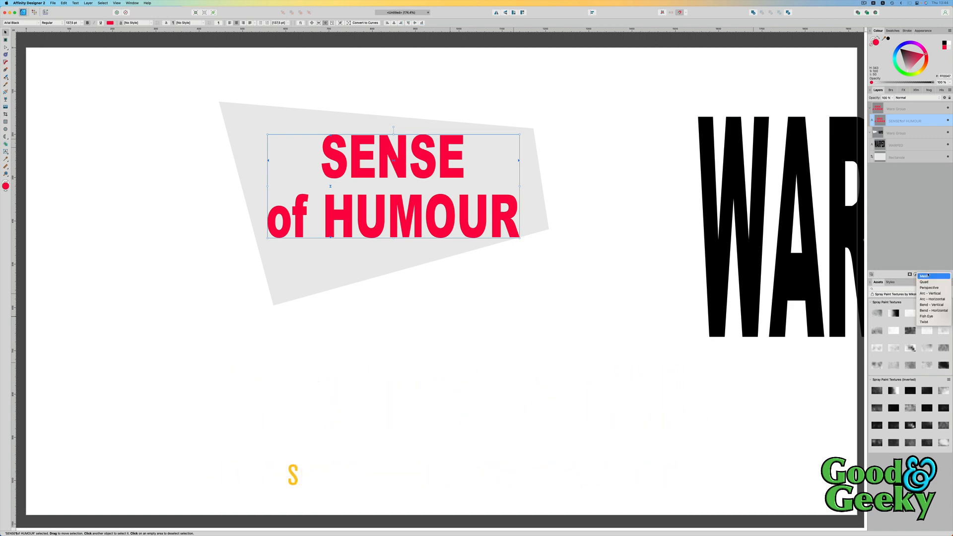
left_click(925, 288)
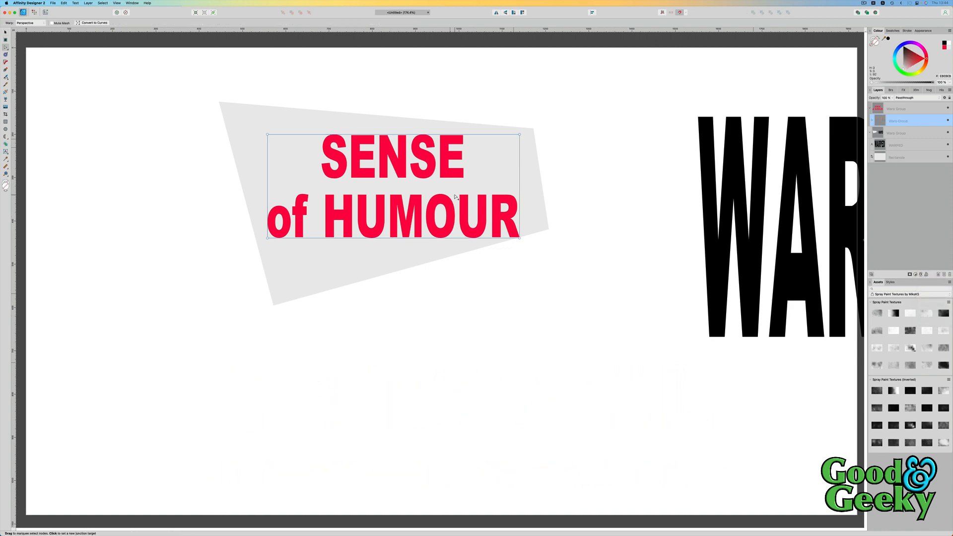
Step: Match the two upper perspective corners of the SENSE of HUMOUR text to the grey shape's upper corners
left_click_drag(268, 136, 231, 113)
left_click_drag(127, 99, 107, 82)
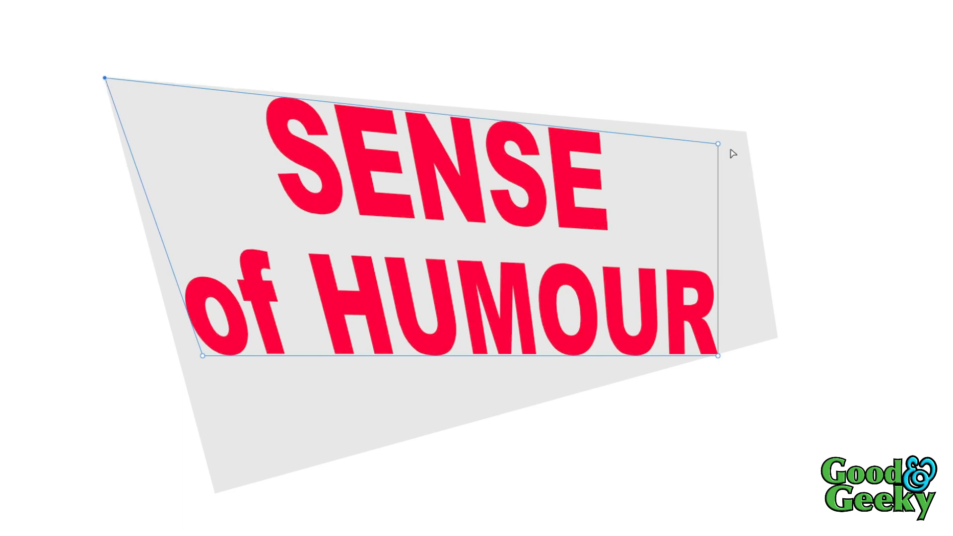
left_click_drag(718, 144, 745, 132)
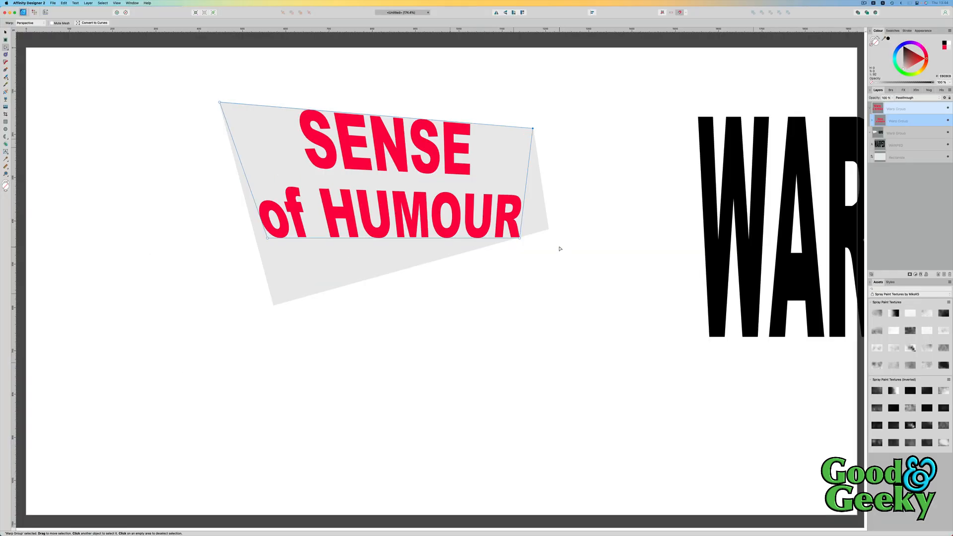
scroll(560, 249, "down", 3)
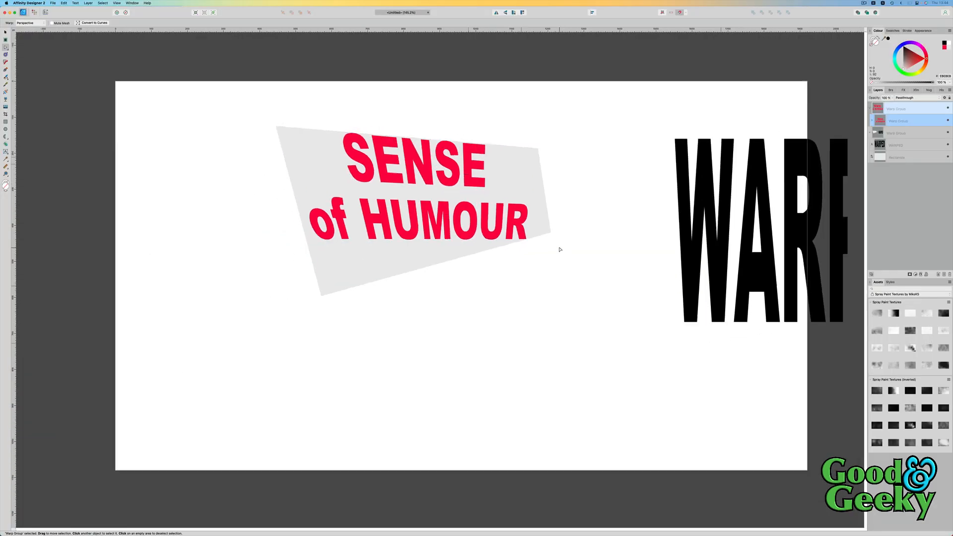
Step: Match the two lower perspective corners of the SENSE of HUMOUR text to the grey shape's lower corners
scroll(560, 249, "up", 10)
scroll(561, 247, "up", 5)
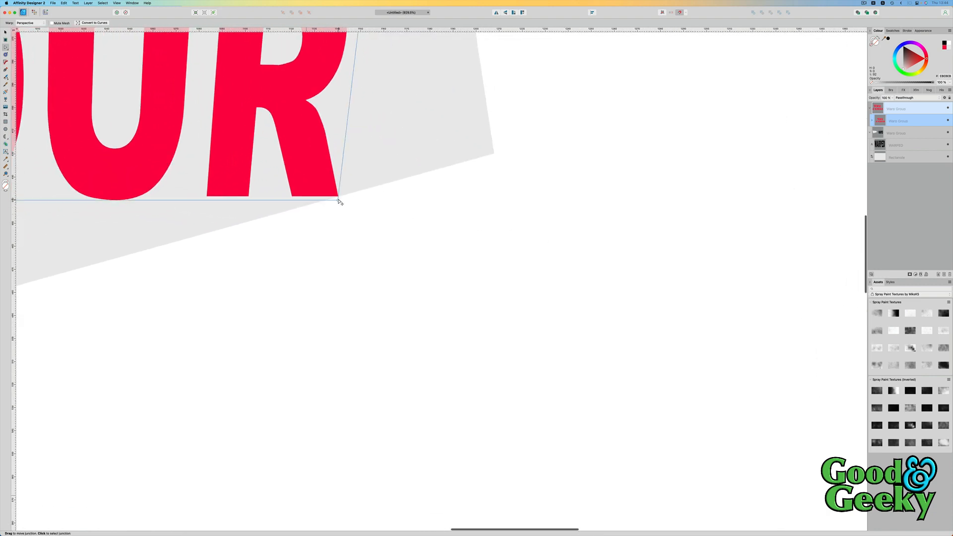
left_click_drag(342, 198, 494, 157)
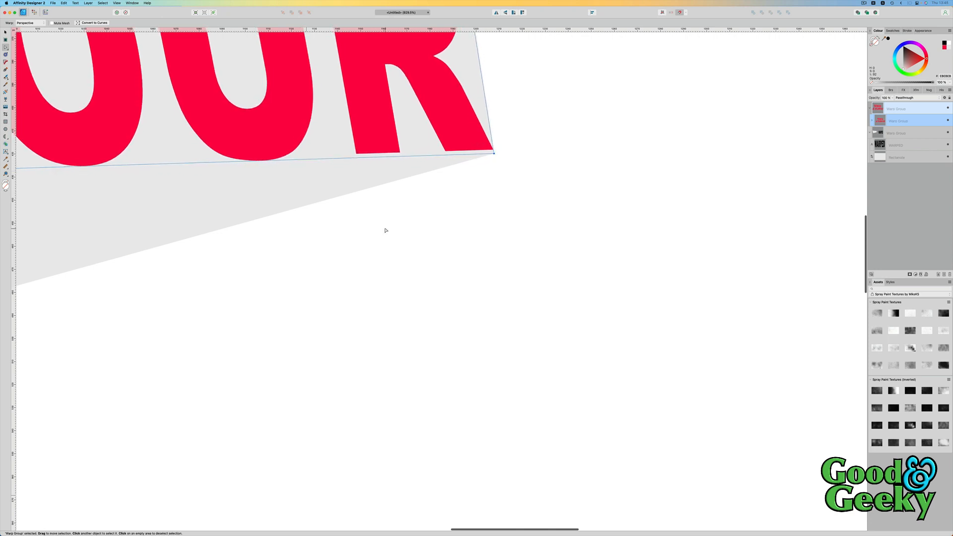
scroll(385, 230, "left", 8)
scroll(392, 230, "left", 13)
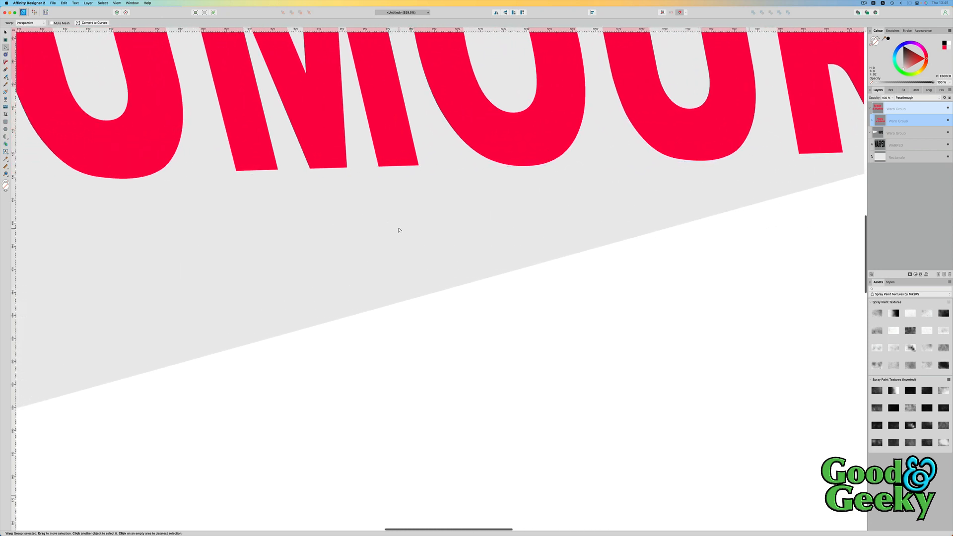
scroll(412, 228, "left", 4)
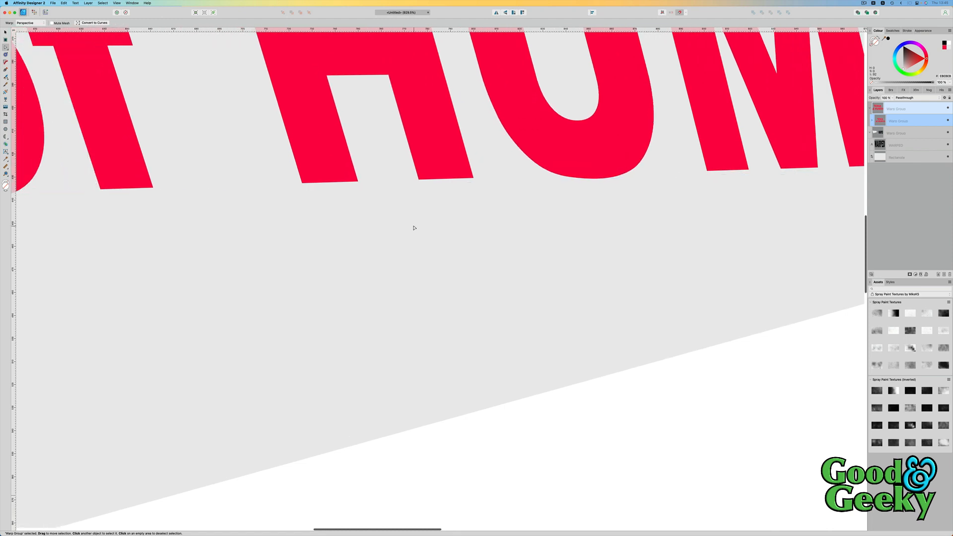
scroll(412, 229, "down", 5)
scroll(412, 229, "left", 6)
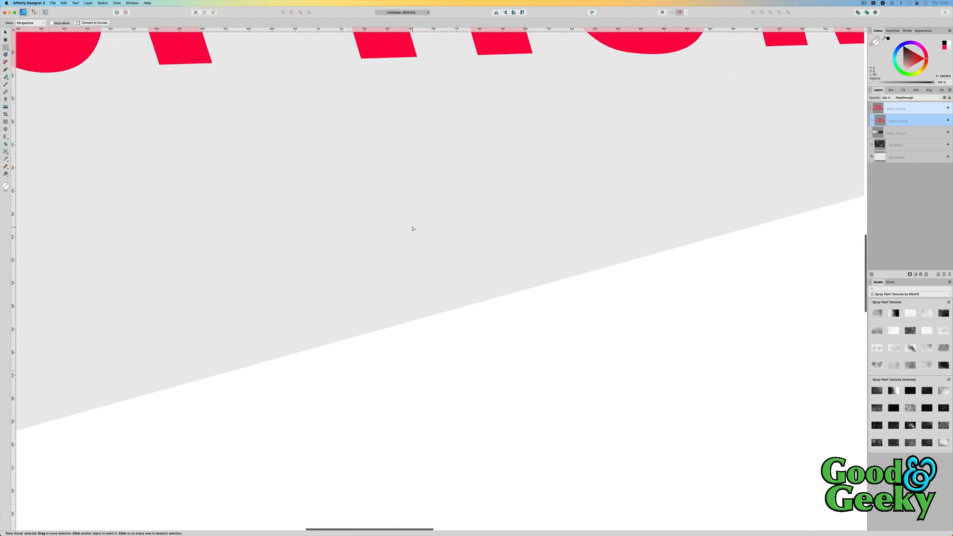
left_click_drag(149, 85, 182, 436)
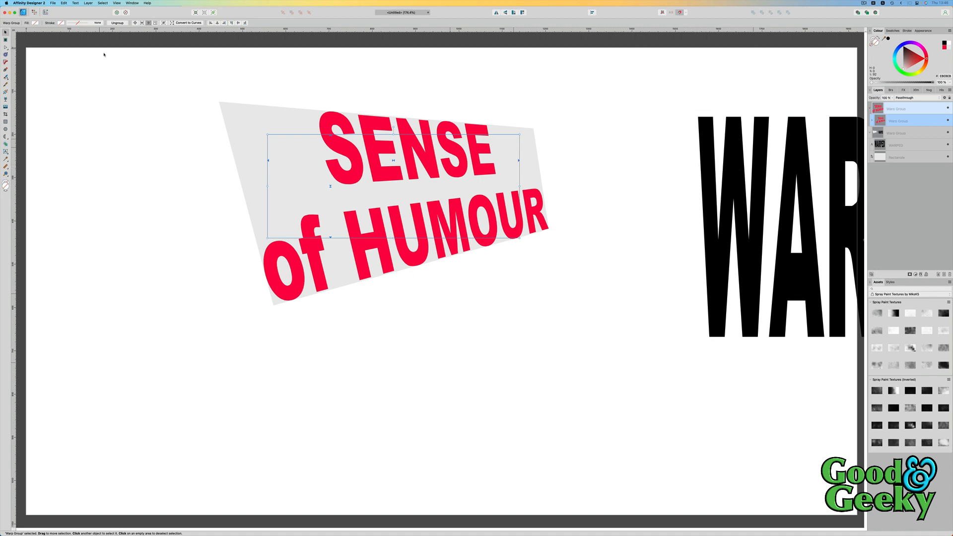
Step: Place the WARPED text over the grey shape and line up its sides with the shape using the alignment handles
left_click_drag(722, 155, 218, 148)
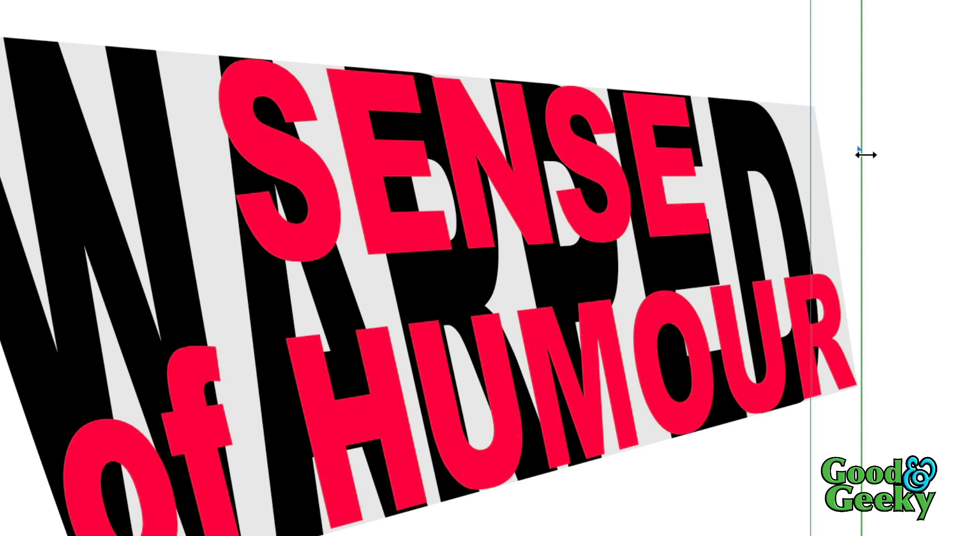
left_click_drag(866, 155, 861, 149)
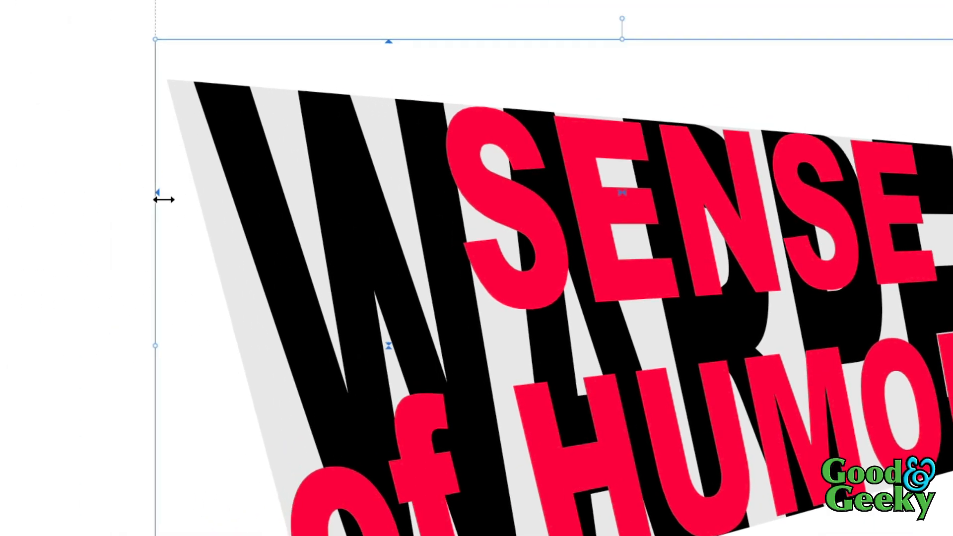
left_click_drag(161, 199, 132, 195)
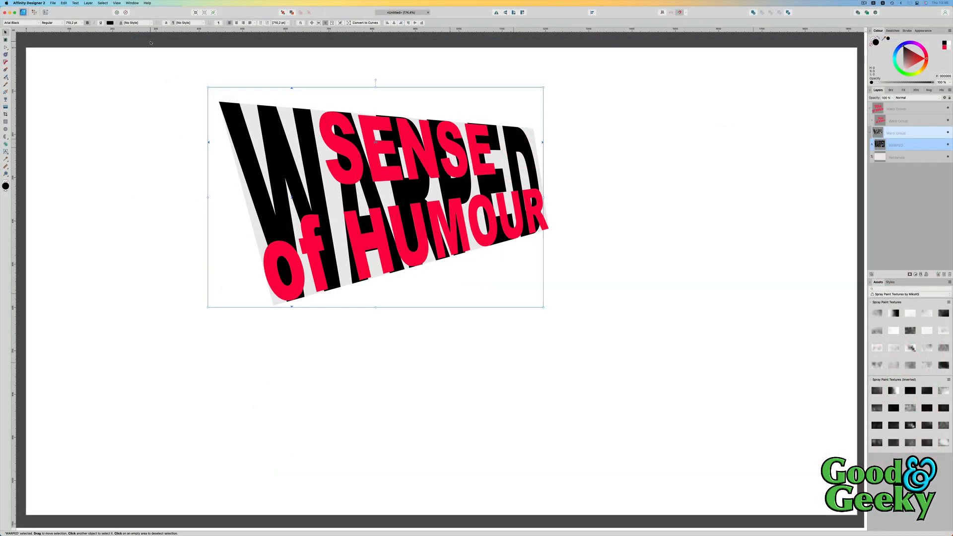
Step: Select the WARPED text together with the grey rectangle and zoom to the selection
left_click_drag(150, 42, 632, 403)
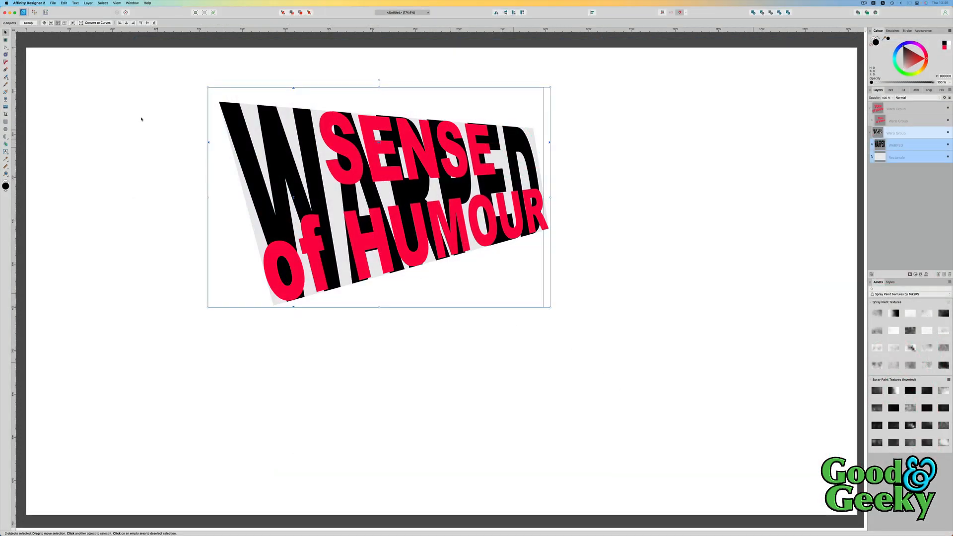
left_click(122, 4)
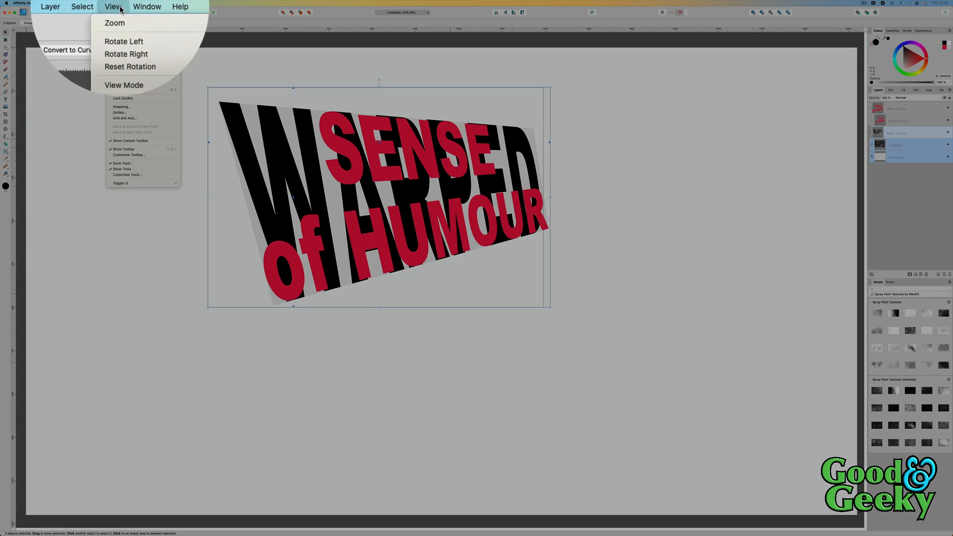
mouse_move(123, 10)
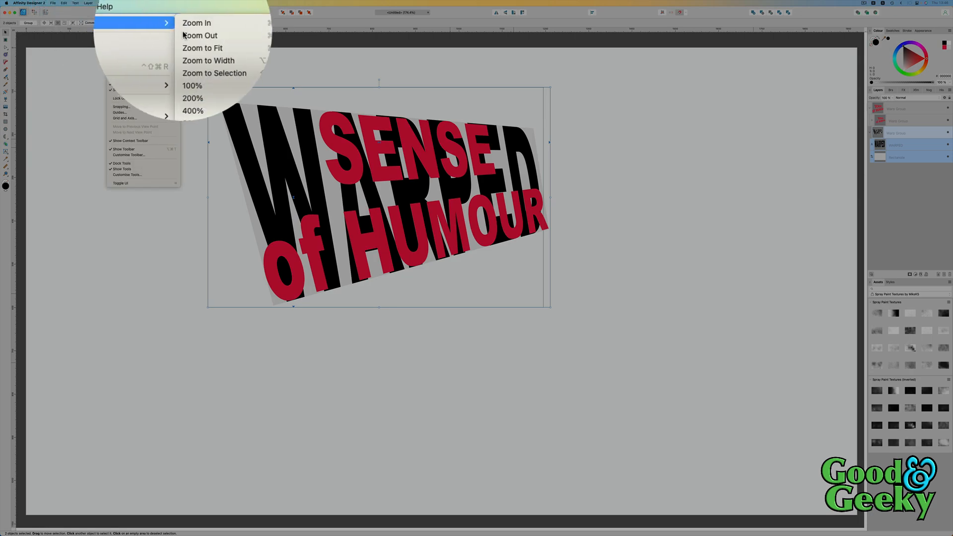
left_click(208, 75)
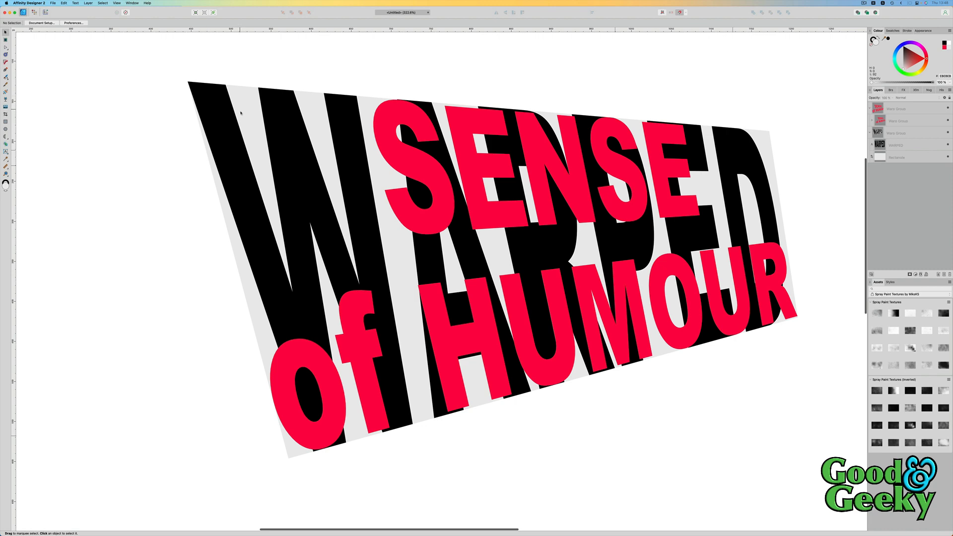
Step: Select only the WARPED text and switch its alignment handles off and back on
left_click(233, 174)
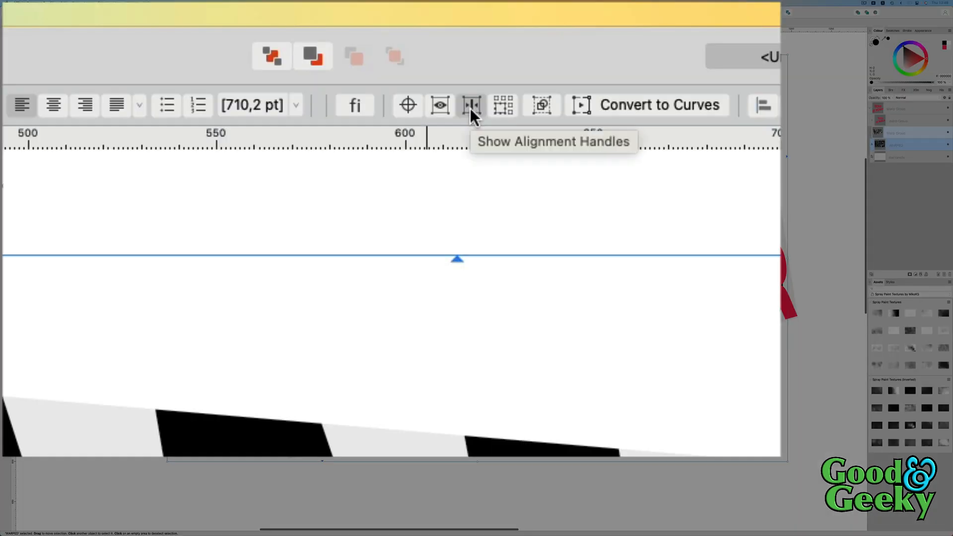
left_click(470, 107)
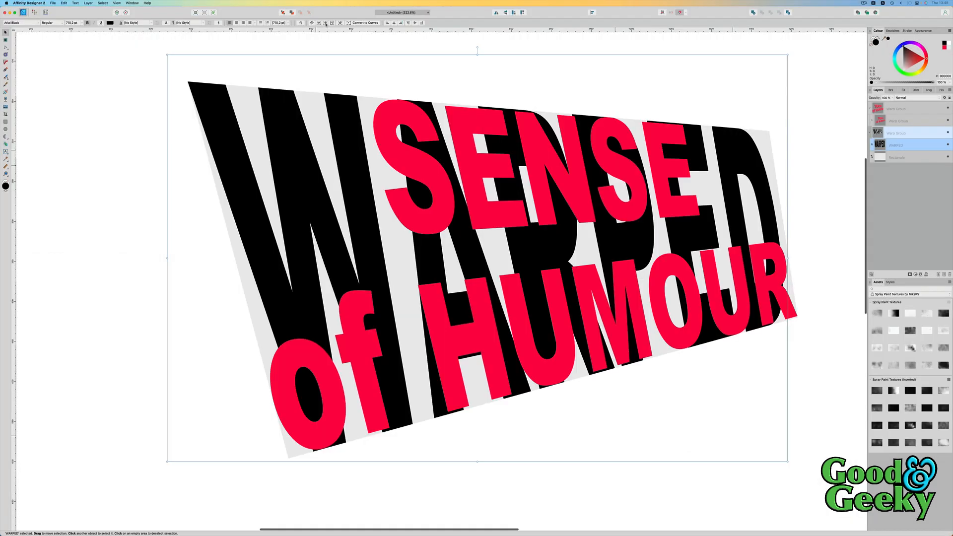
left_click(325, 23)
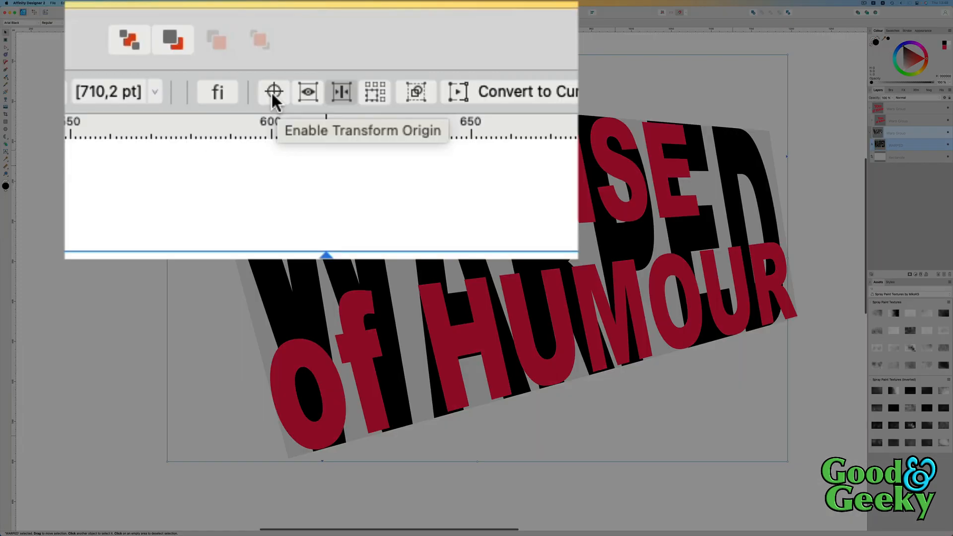